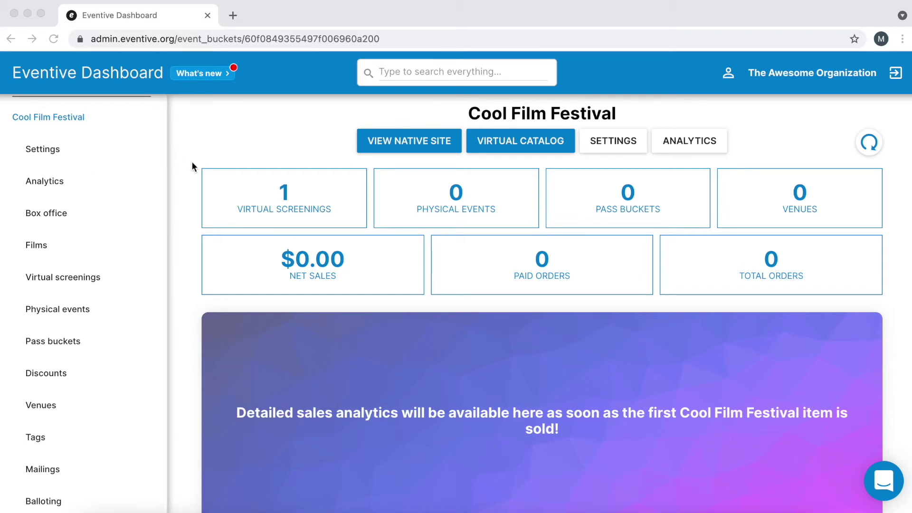
Go to the Cool Film Festival settings and launch its site configurator
click(73, 155)
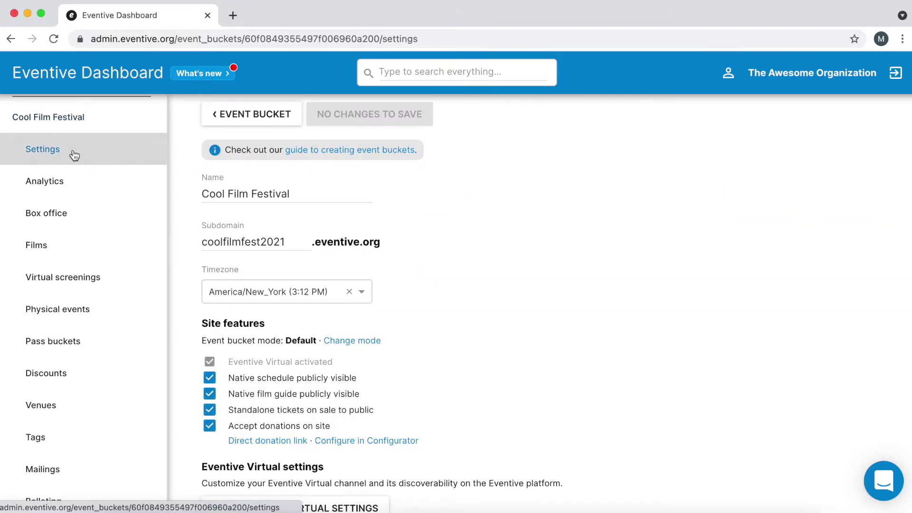
scroll(478, 214, down, 1)
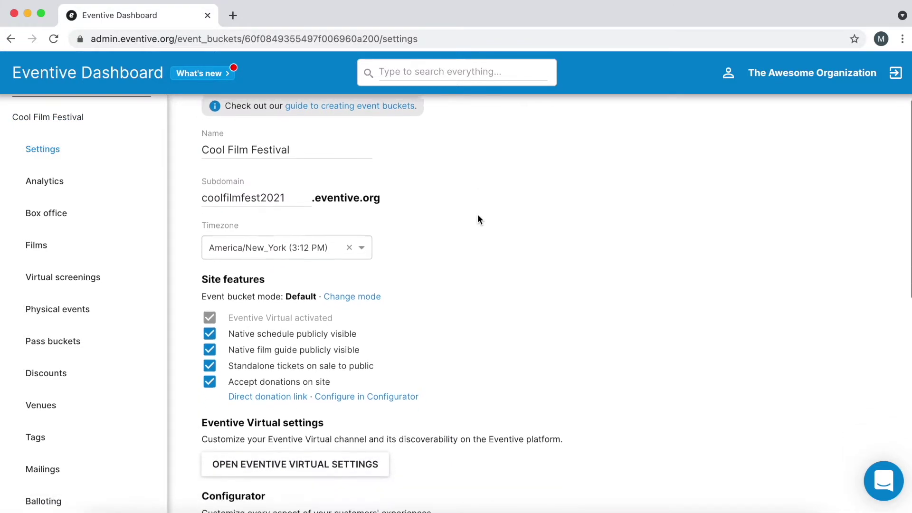
scroll(478, 220, down, 3)
scroll(478, 219, down, 1)
scroll(478, 220, down, 1)
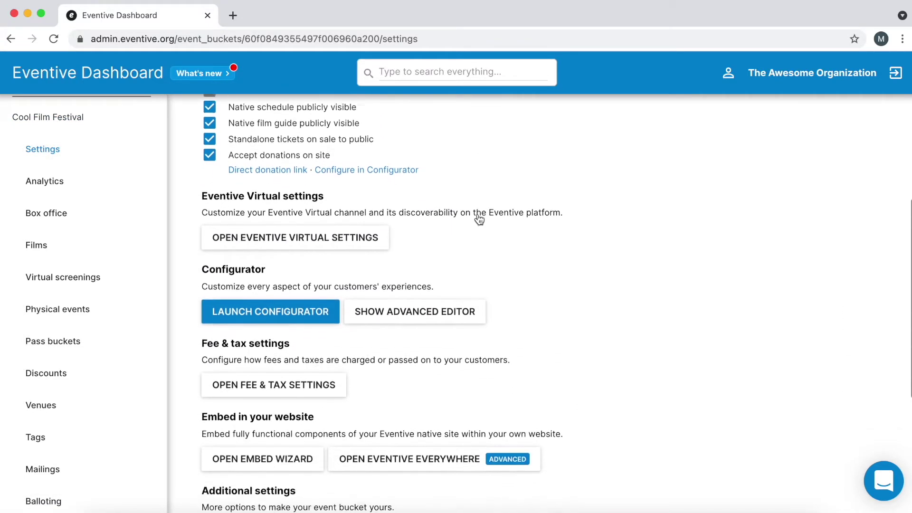
scroll(479, 220, down, 1)
scroll(599, 237, down, 1)
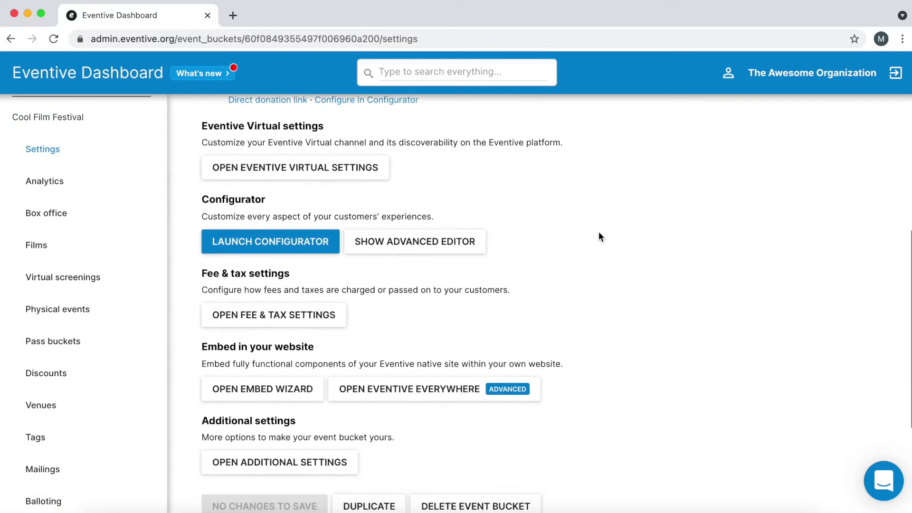
scroll(600, 237, up, 1)
scroll(599, 237, up, 1)
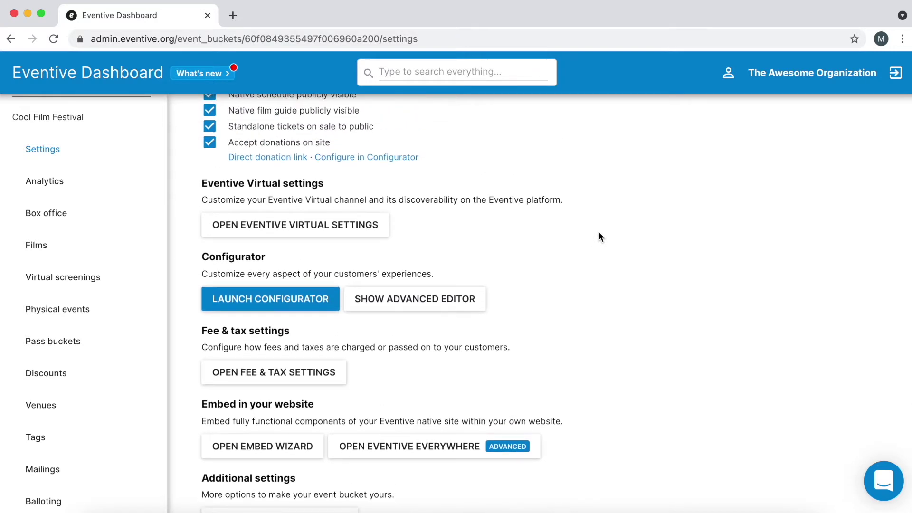
scroll(598, 236, up, 1)
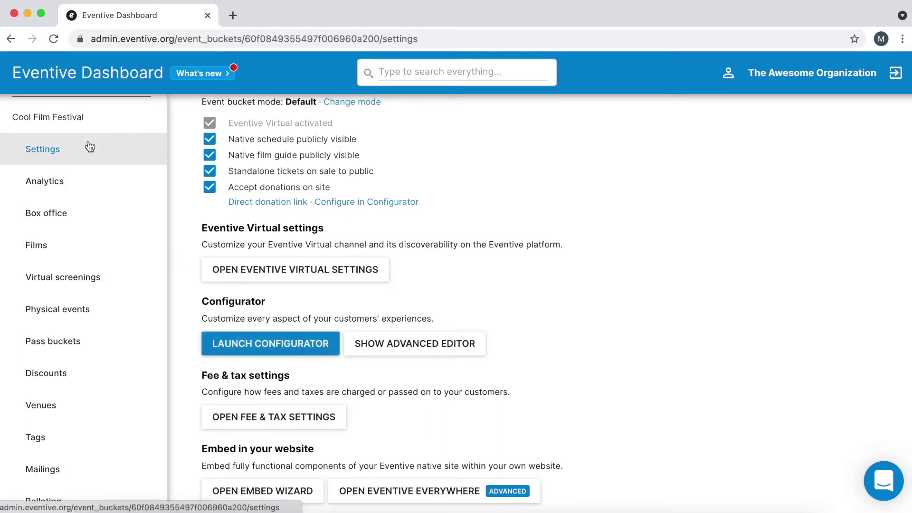
click(249, 346)
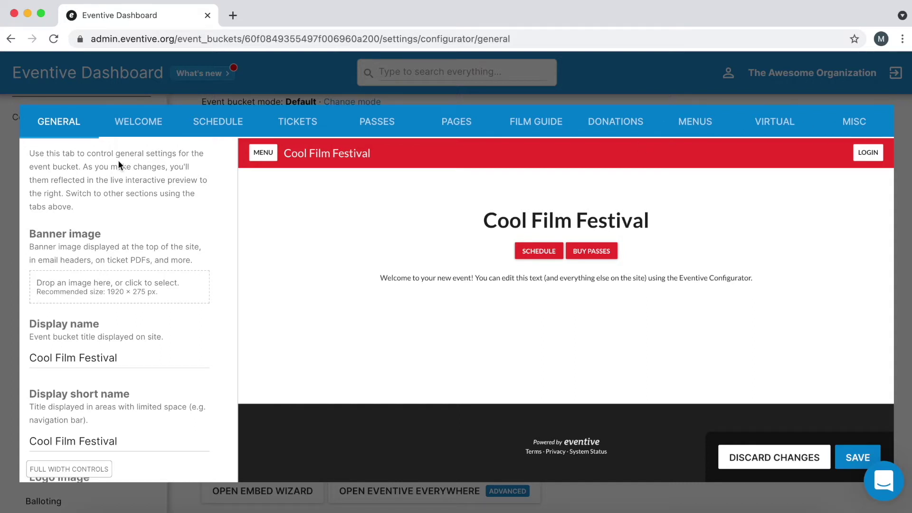
scroll(87, 193, down, 1)
scroll(88, 193, down, 1)
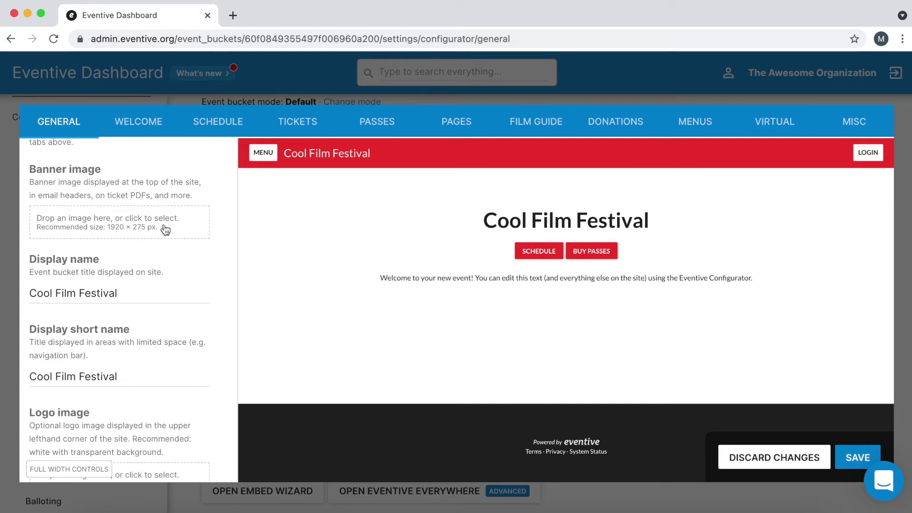
scroll(164, 229, down, 1)
scroll(165, 229, down, 1)
scroll(164, 227, down, 1)
scroll(165, 224, down, 2)
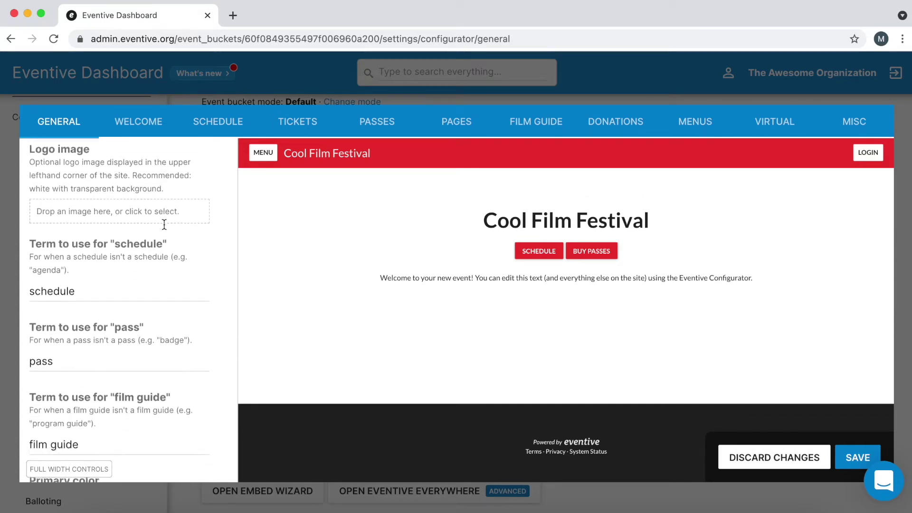
scroll(164, 225, down, 1)
scroll(164, 224, down, 2)
scroll(164, 225, down, 1)
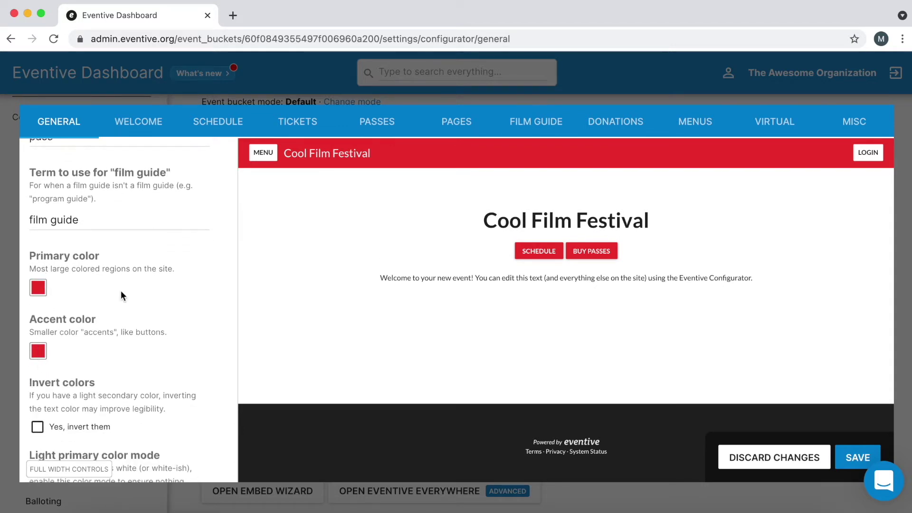
scroll(121, 296, down, 1)
Set the site's primary colour to green (32ED6B) and accent colour to cyan (32E0ED)
click(39, 242)
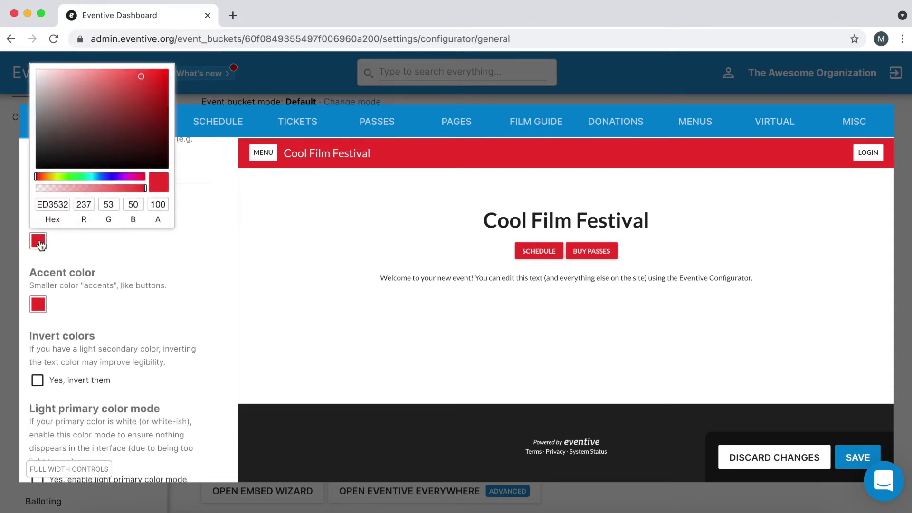
click(78, 178)
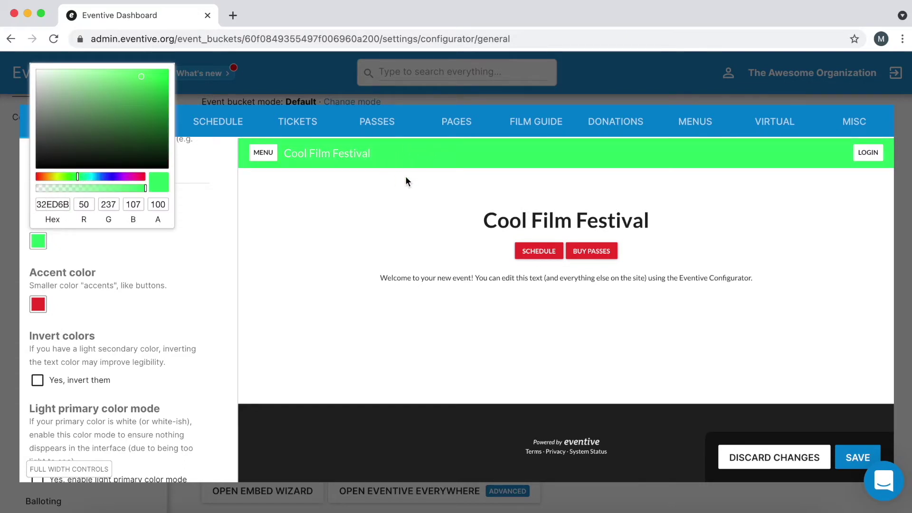
click(38, 307)
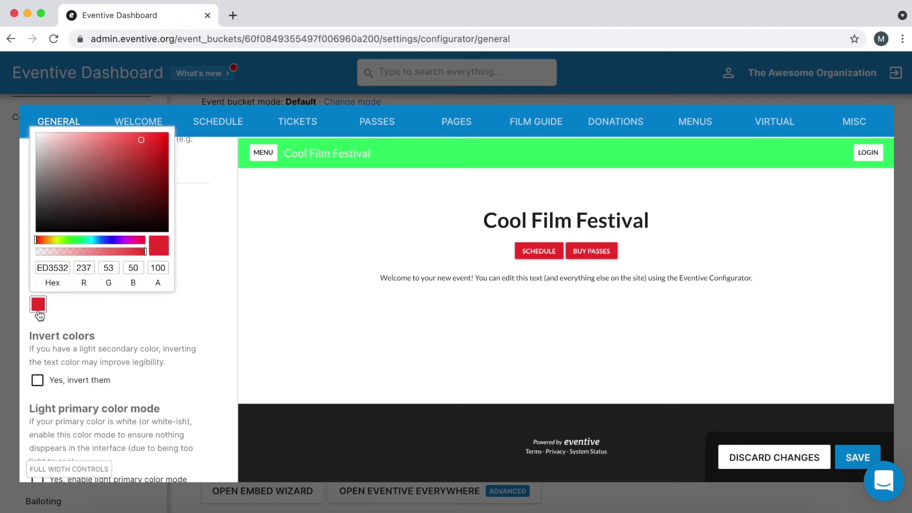
click(91, 241)
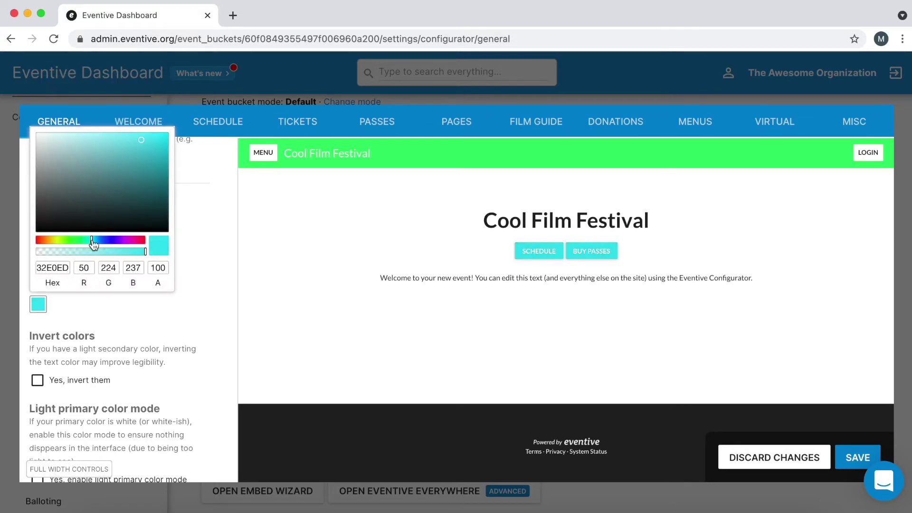
click(136, 309)
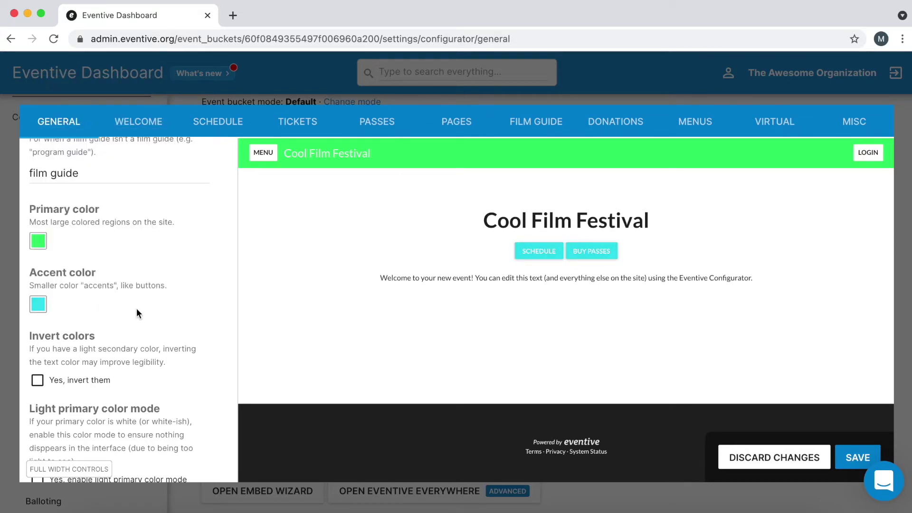
scroll(137, 308, down, 1)
scroll(137, 309, down, 2)
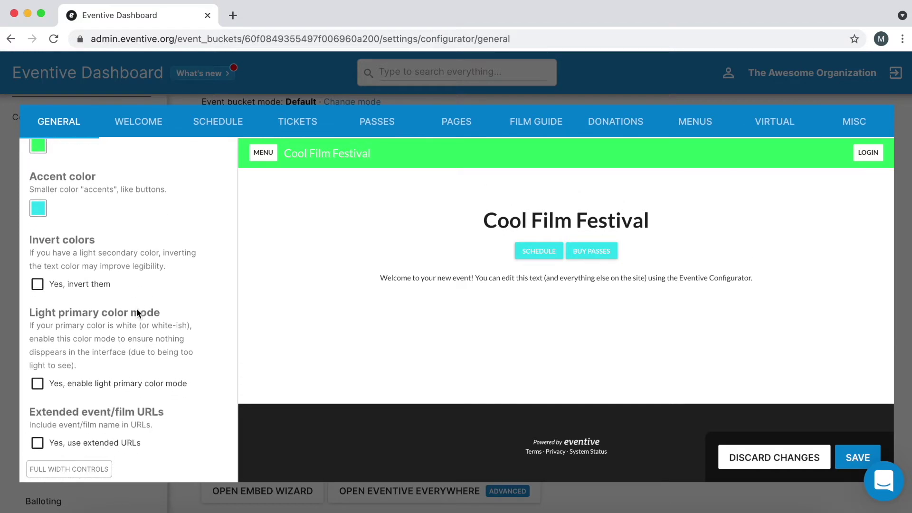
scroll(137, 309, up, 2)
scroll(136, 309, up, 1)
scroll(137, 309, up, 2)
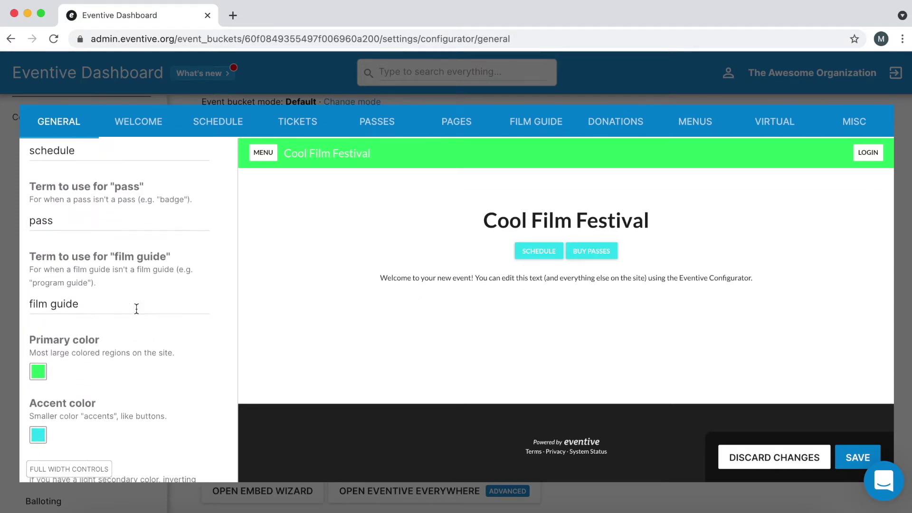
scroll(136, 309, up, 2)
scroll(137, 310, up, 2)
scroll(137, 311, up, 1)
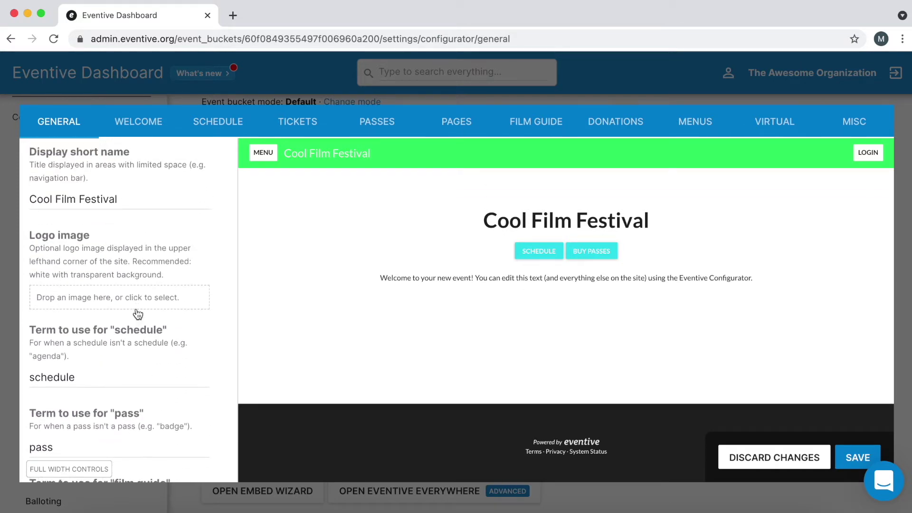
scroll(137, 310, up, 2)
scroll(136, 312, up, 1)
scroll(135, 305, up, 1)
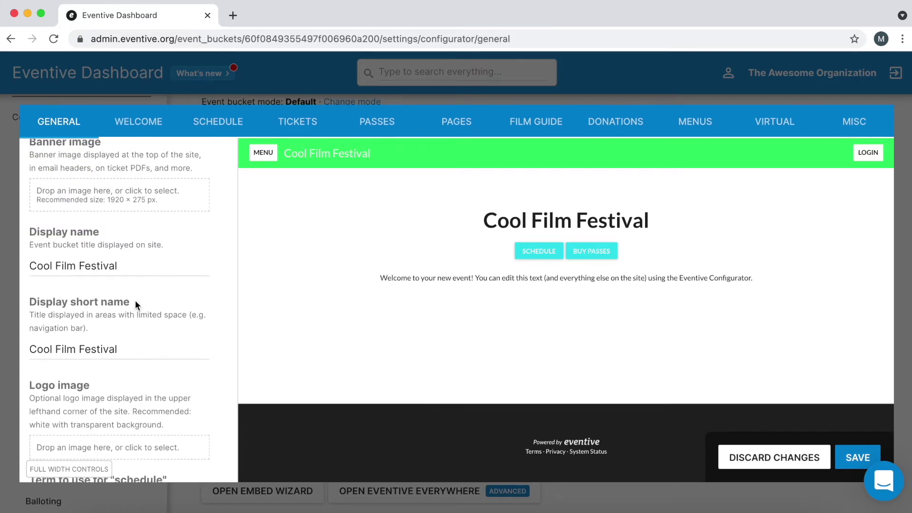
scroll(136, 306, down, 2)
scroll(136, 306, up, 2)
scroll(135, 305, up, 2)
scroll(135, 305, up, 1)
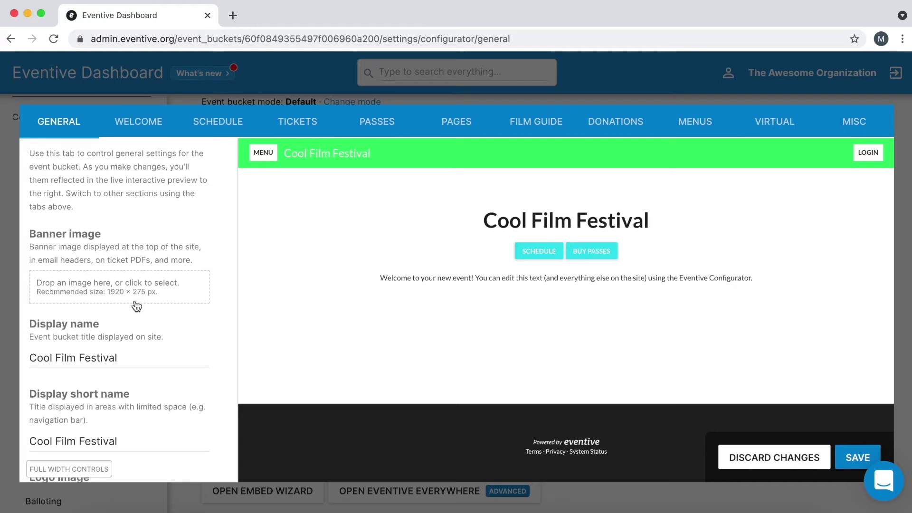
click(143, 124)
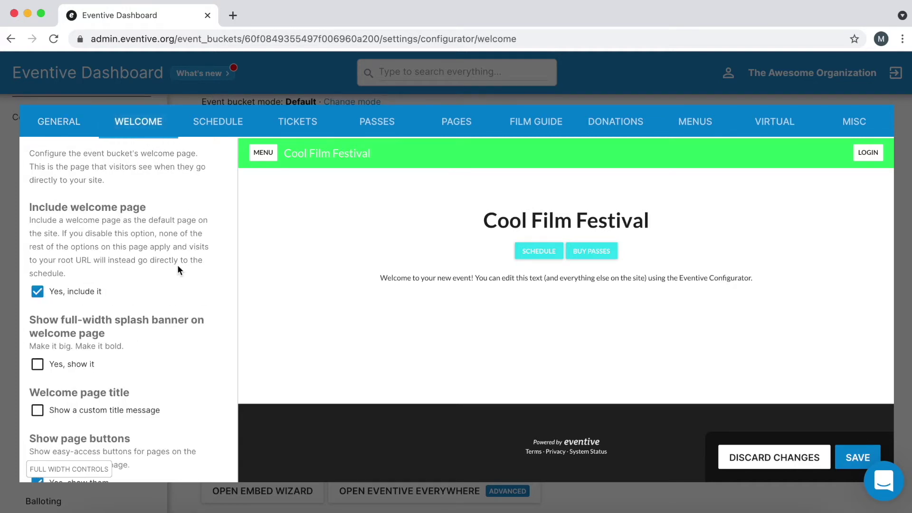
scroll(178, 264, down, 1)
scroll(177, 264, down, 2)
scroll(177, 265, down, 1)
scroll(178, 264, down, 1)
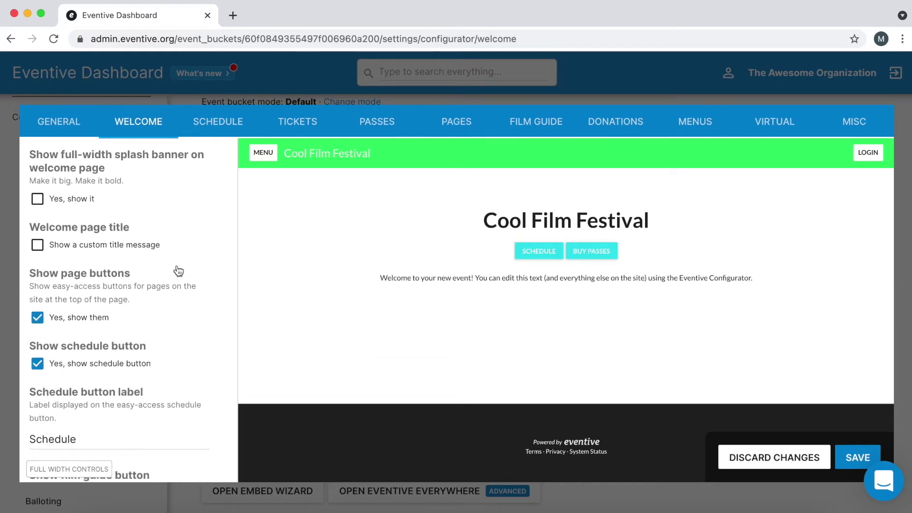
scroll(178, 271, down, 2)
scroll(178, 271, down, 3)
scroll(179, 271, down, 1)
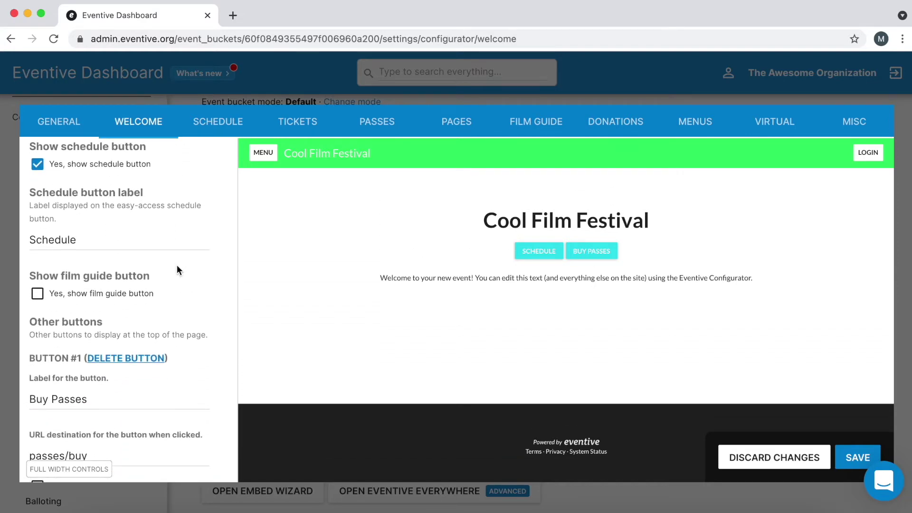
click(80, 298)
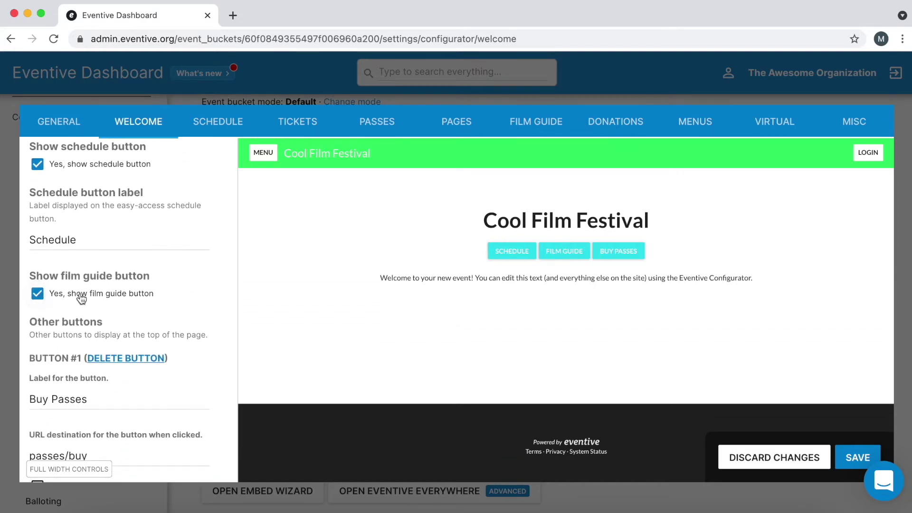
scroll(80, 298, down, 2)
scroll(80, 298, down, 2)
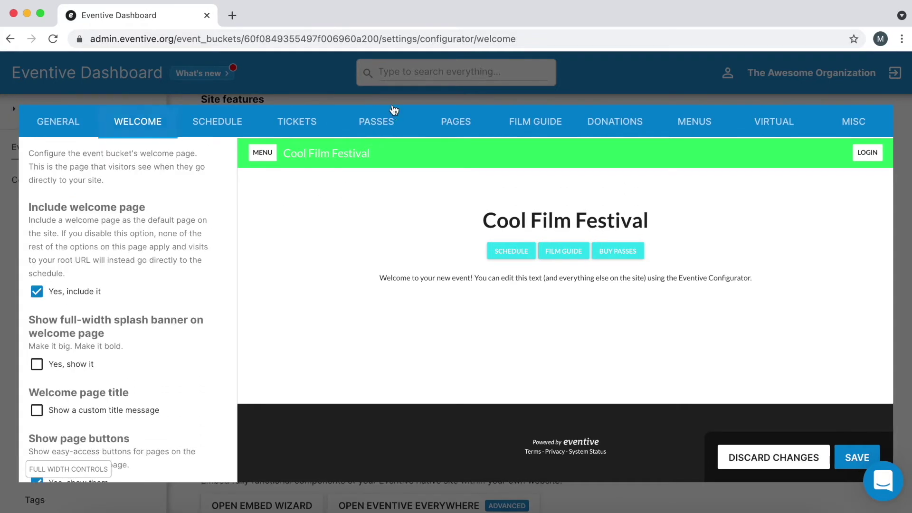
On the Passes settings, add All Access Pass to the passes displayed
click(376, 122)
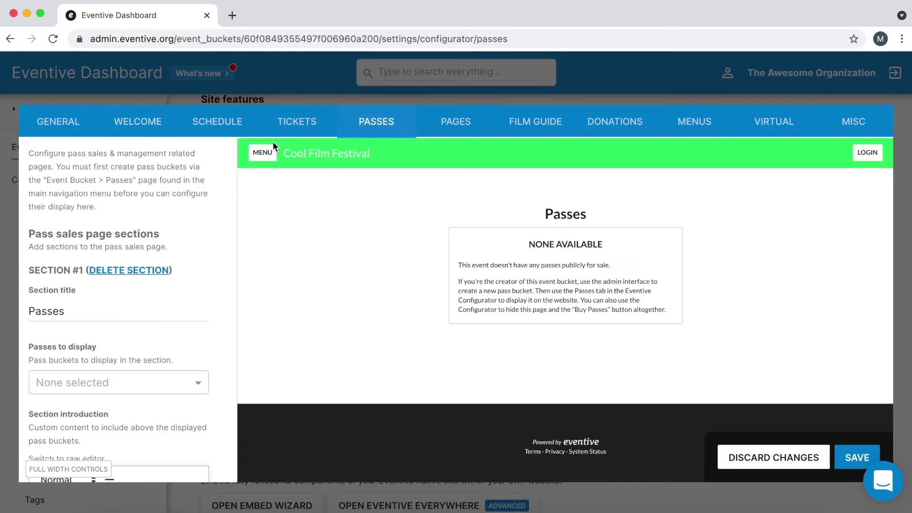
scroll(118, 233, down, 1)
scroll(118, 234, down, 2)
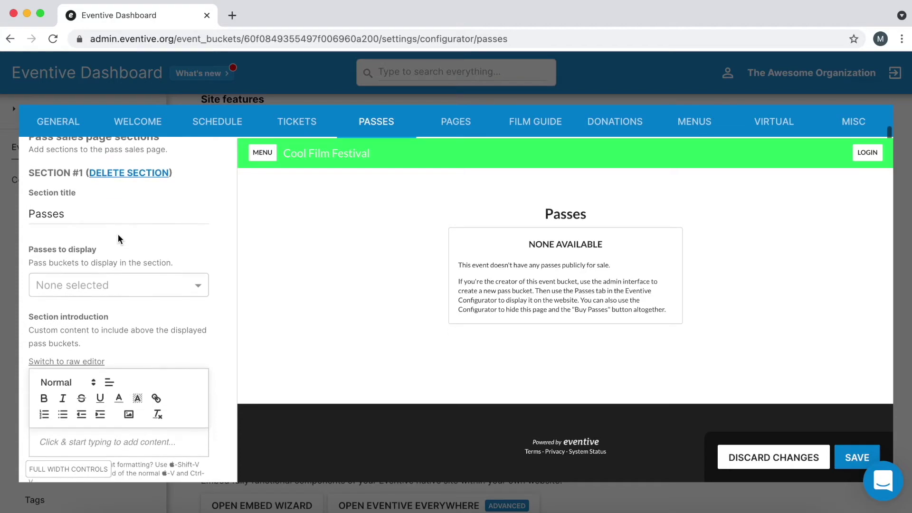
click(112, 285)
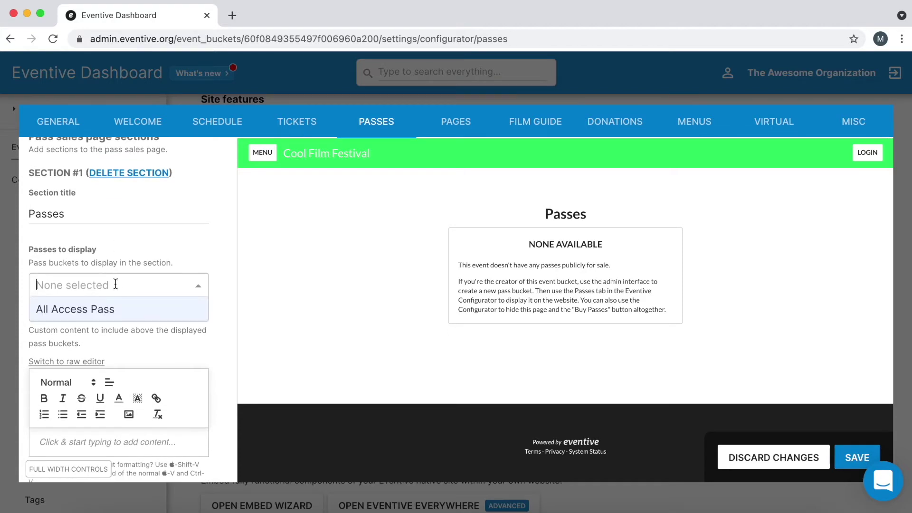
click(112, 310)
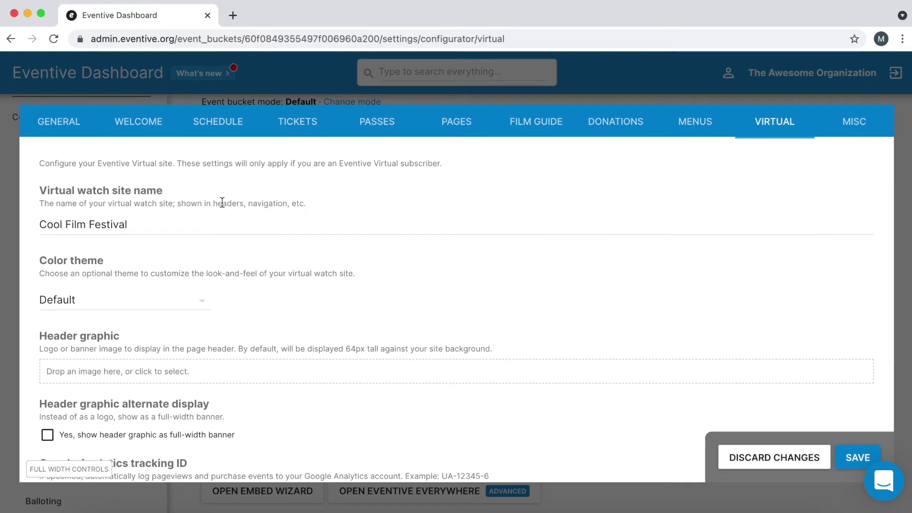
scroll(146, 223, down, 3)
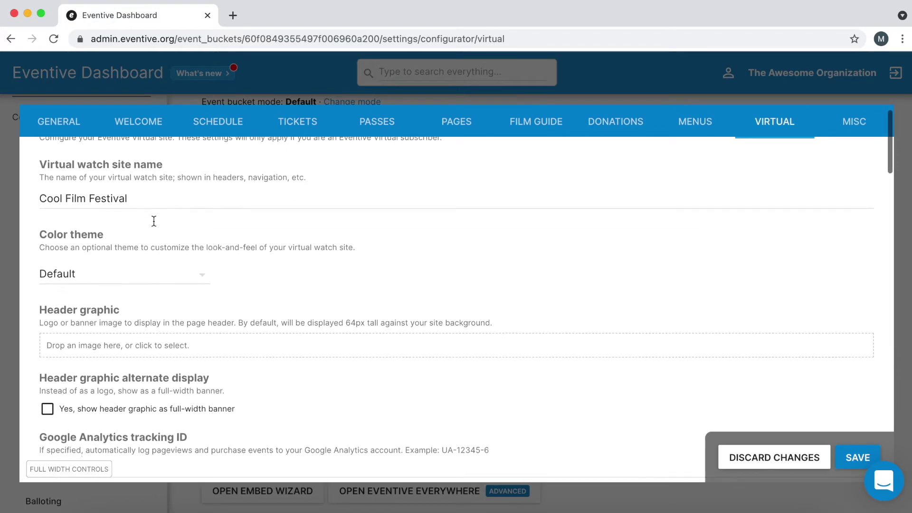
scroll(153, 221, down, 2)
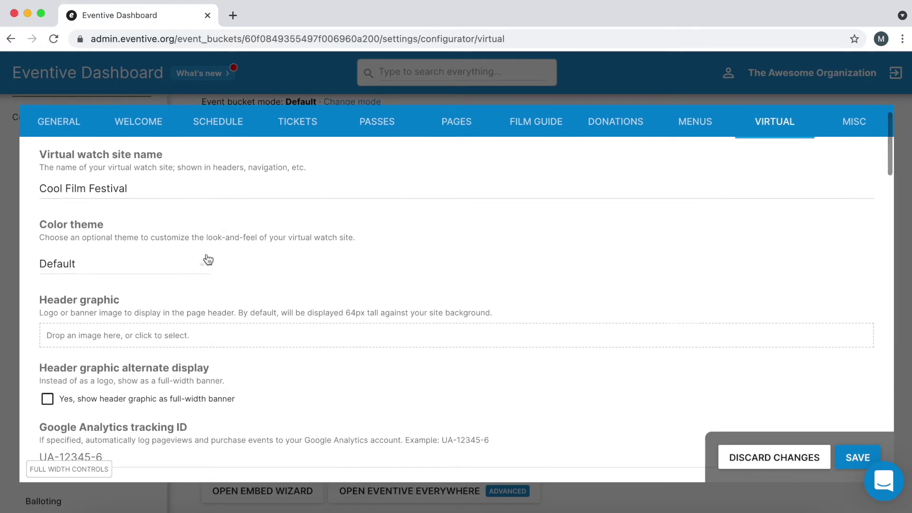
scroll(171, 216, down, 1)
scroll(200, 200, up, 1)
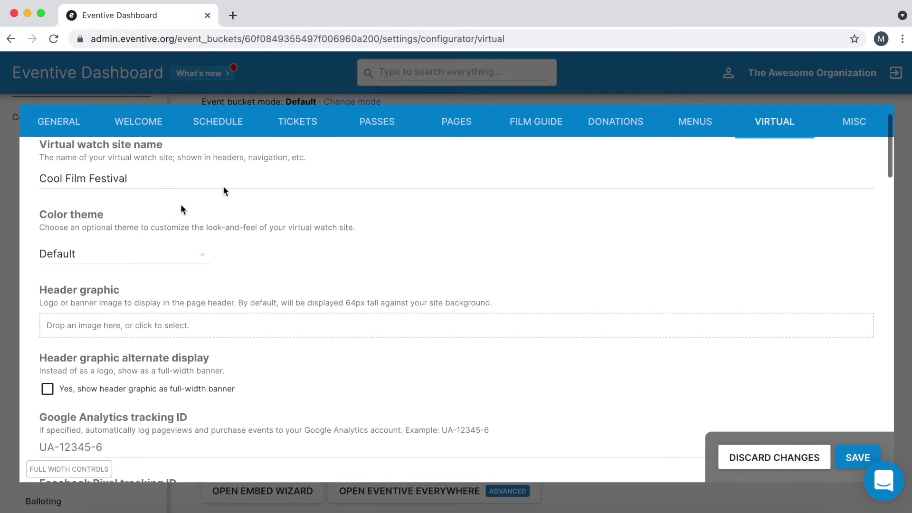
Review the virtual site's colour themes, keep Default, and go to Misc settings
click(203, 254)
click(277, 298)
scroll(126, 323, down, 4)
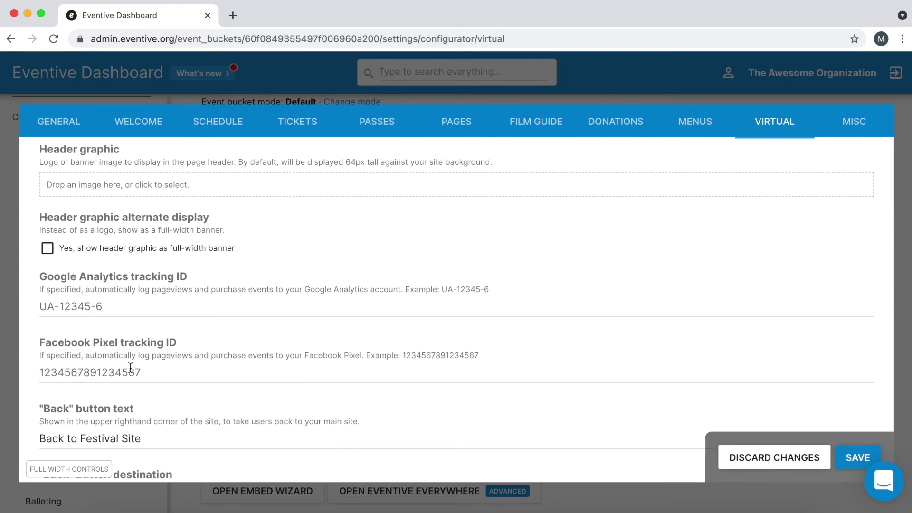
click(861, 128)
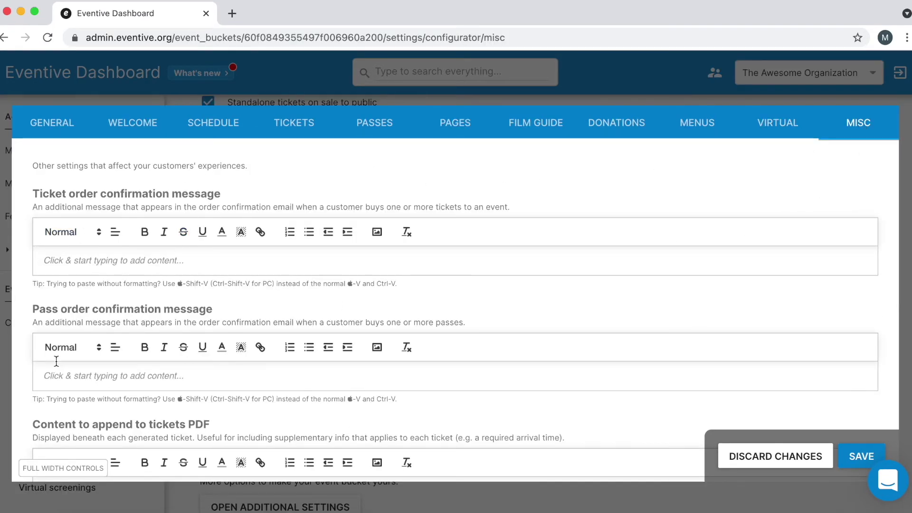
scroll(102, 306, down, 1)
scroll(103, 307, down, 3)
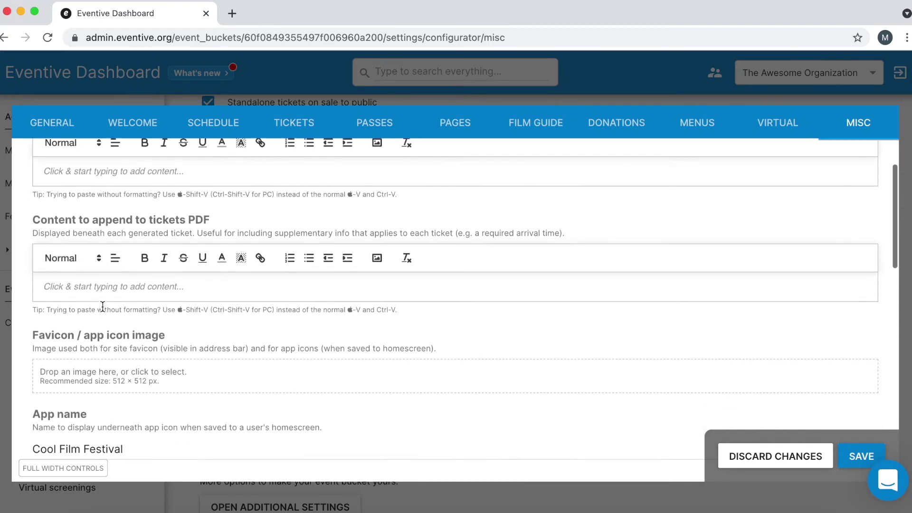
scroll(101, 307, down, 1)
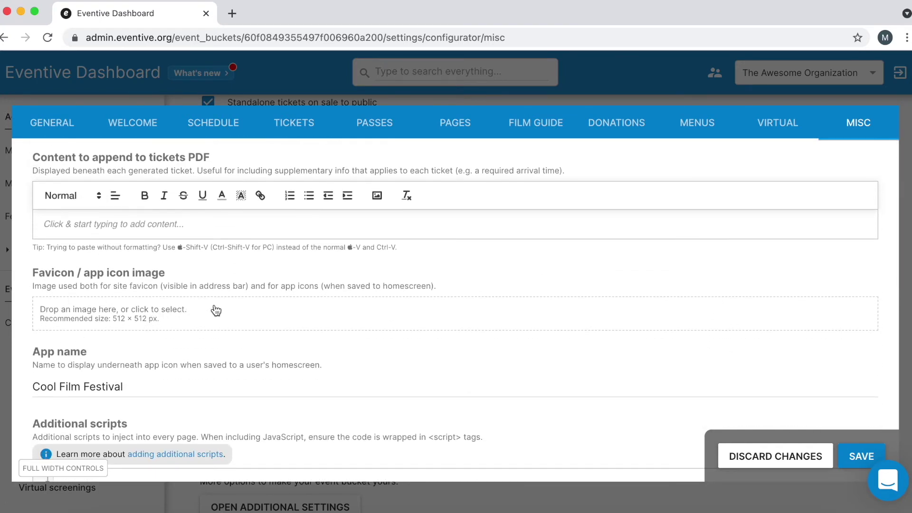
scroll(216, 309, down, 1)
scroll(215, 310, down, 4)
scroll(216, 310, down, 3)
scroll(215, 311, down, 3)
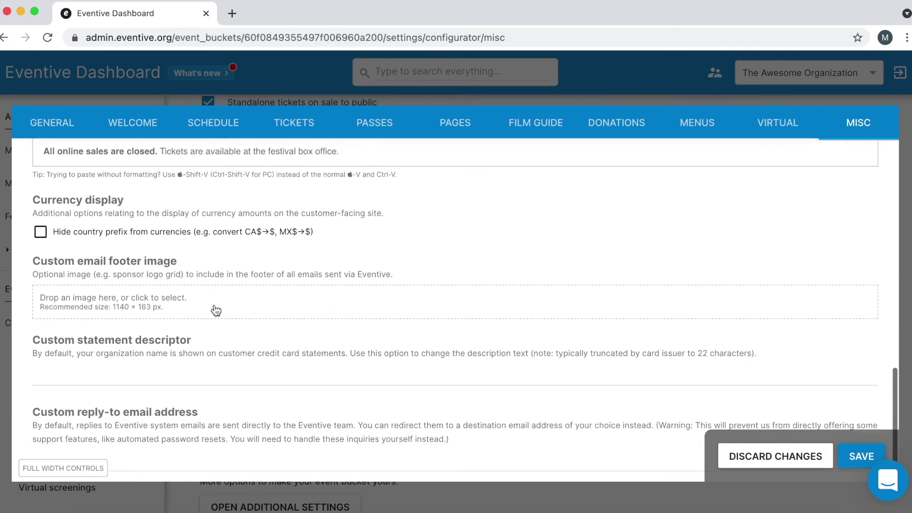
scroll(216, 310, down, 1)
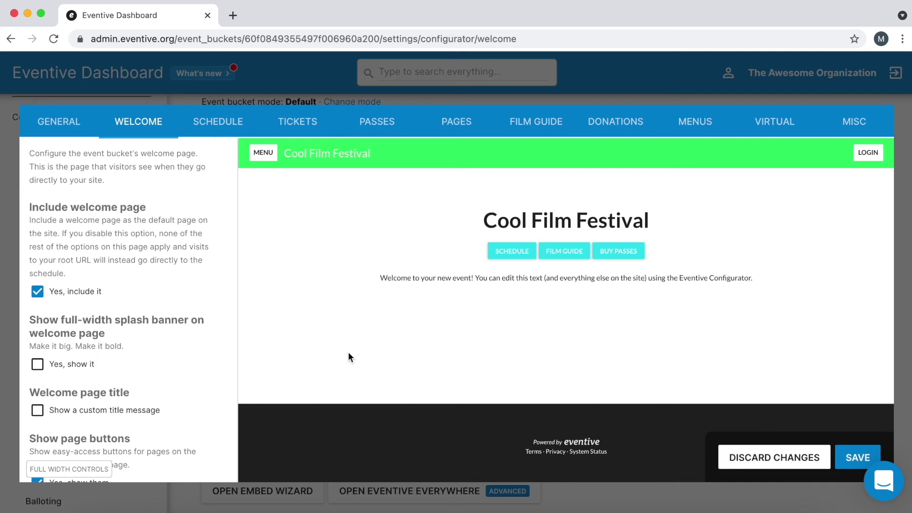
Save the Cool Film Festival site configuration
click(869, 457)
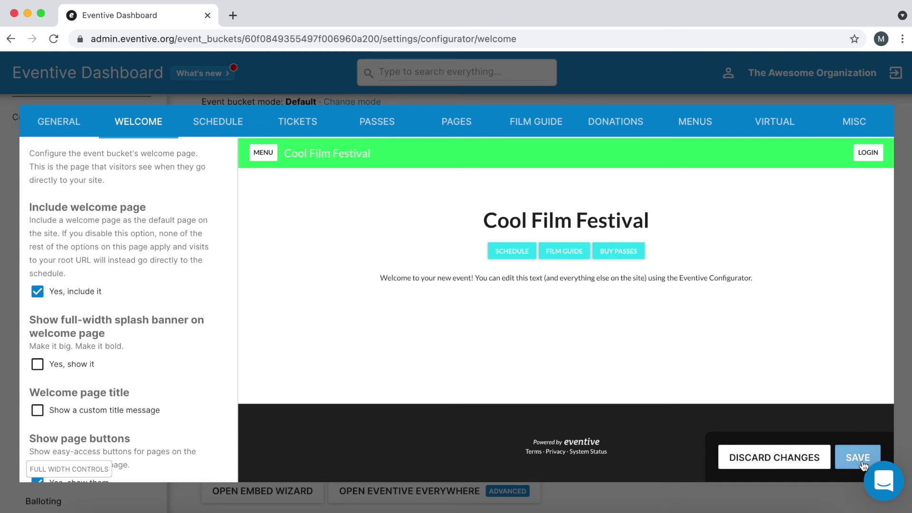
Switch to the Example Event Bucket v2 configurator
click(237, 124)
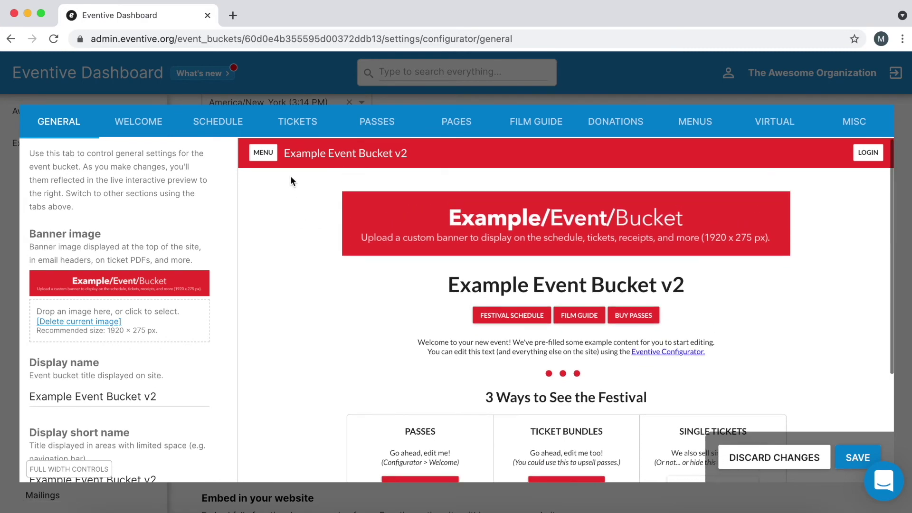
Preview Example Event Bucket v2's passes, ticket bundles and membership on its Passes tab
click(394, 123)
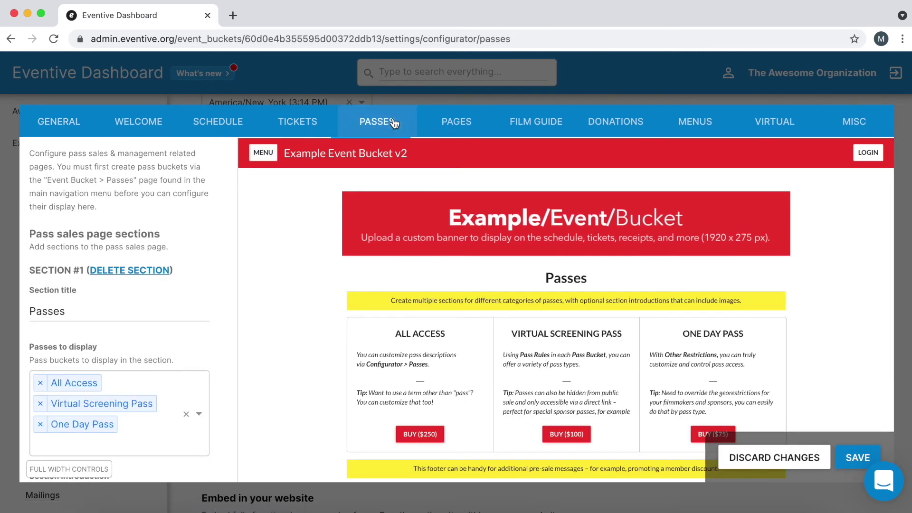
scroll(121, 223, down, 1)
scroll(298, 304, down, 1)
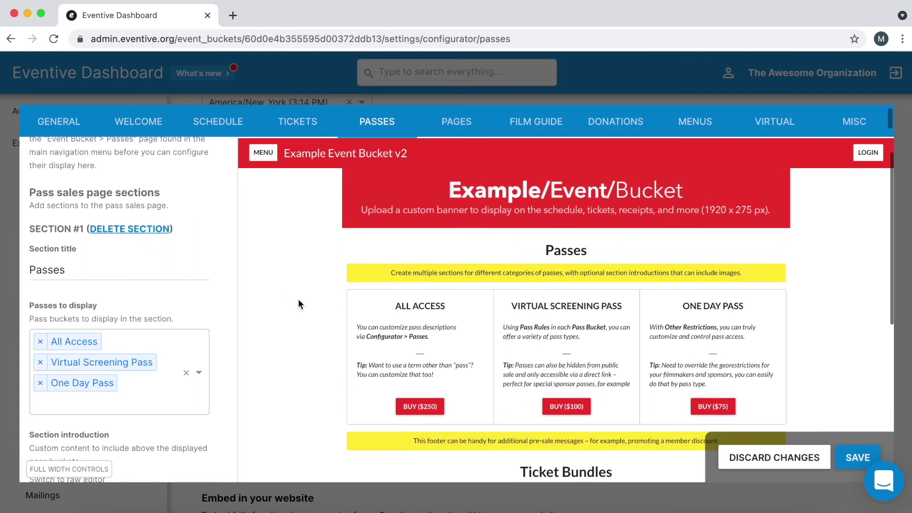
scroll(299, 305, down, 2)
scroll(299, 305, up, 1)
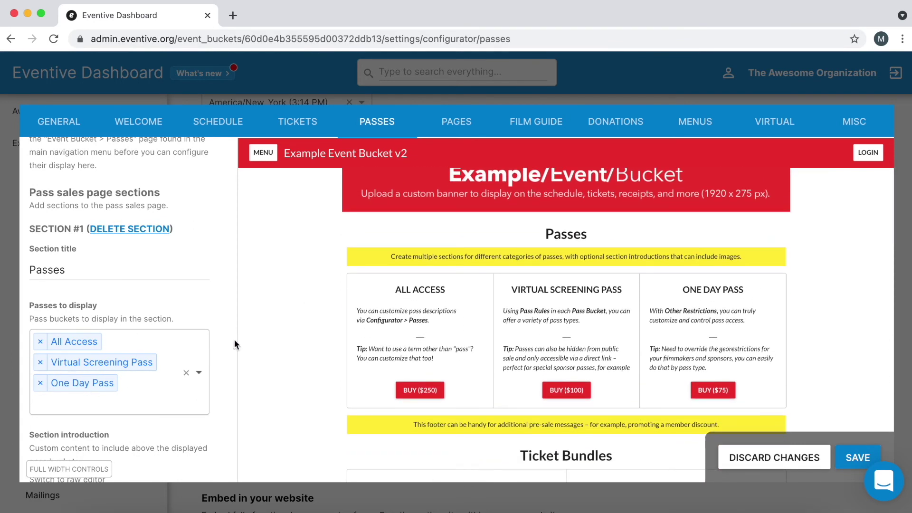
scroll(278, 290, down, 5)
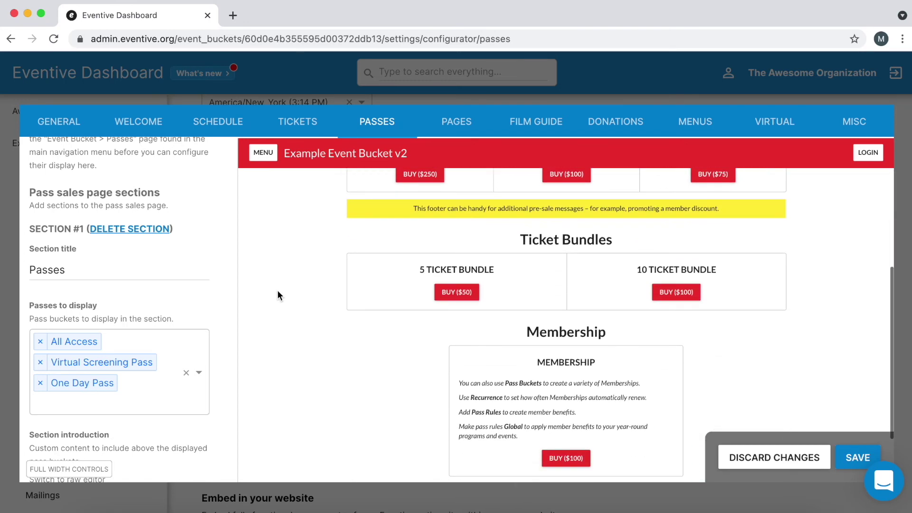
Look over the example bucket's Schedule settings, then view its Menus settings
click(218, 121)
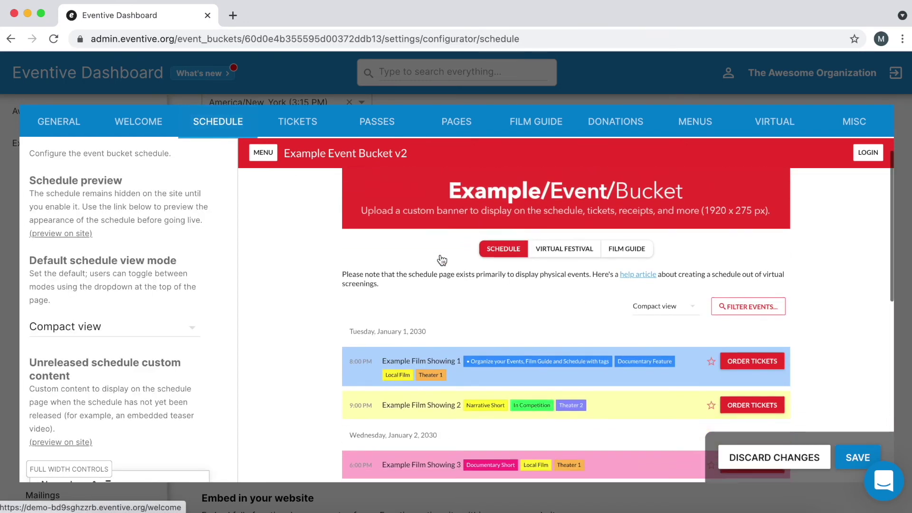
scroll(442, 261, down, 1)
scroll(442, 258, down, 2)
scroll(442, 259, down, 2)
scroll(456, 299, down, 2)
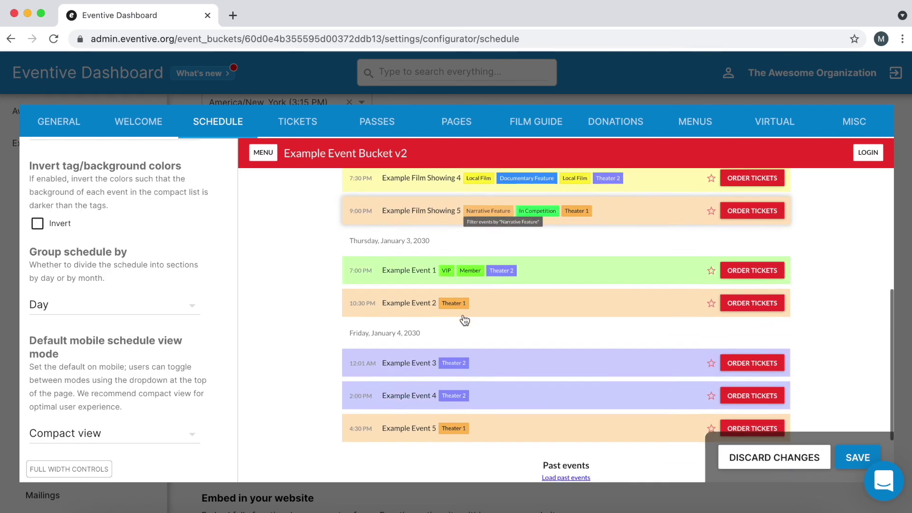
scroll(464, 320, up, 4)
scroll(465, 320, up, 3)
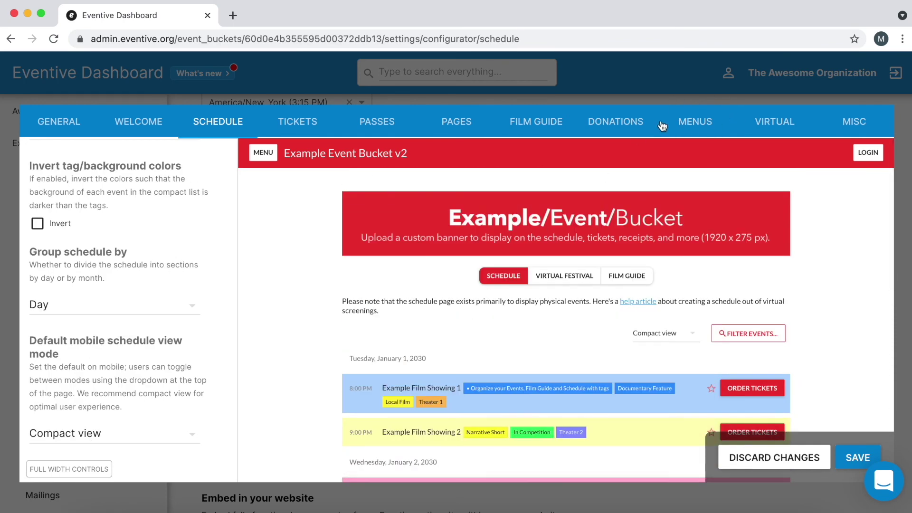
click(688, 122)
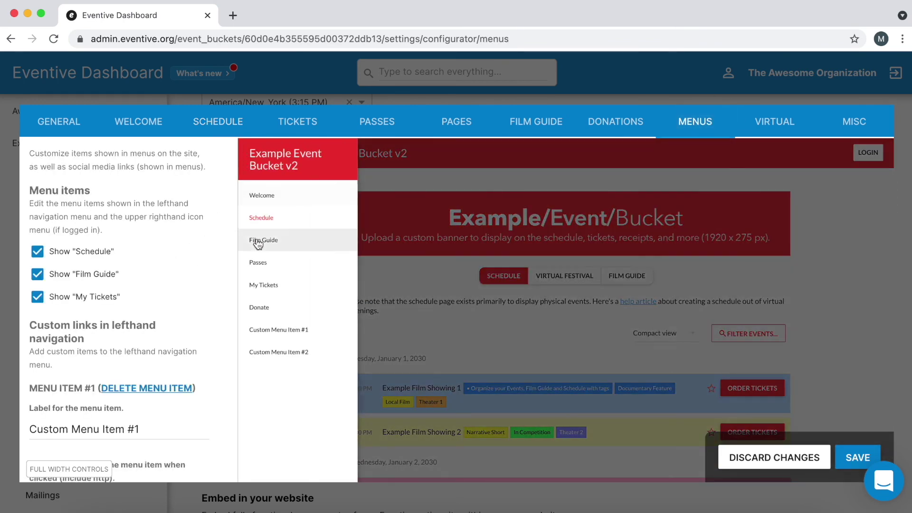